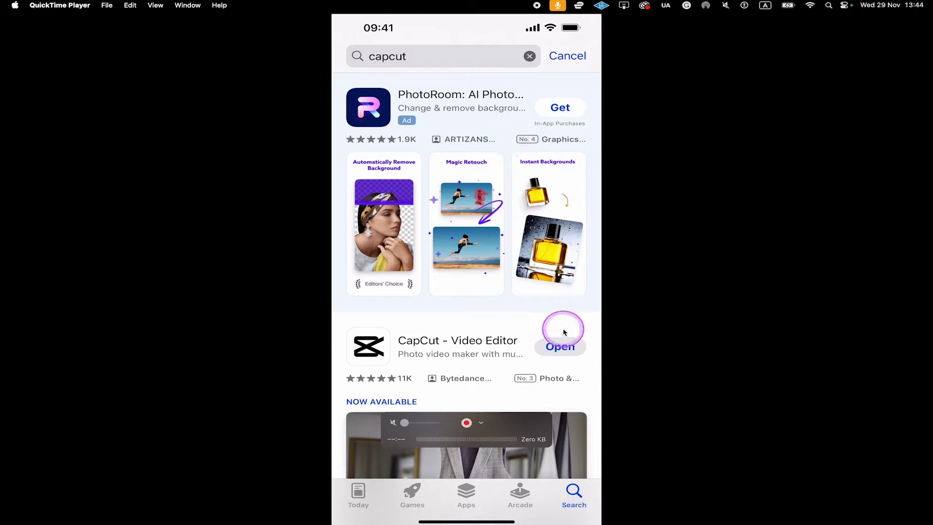
- Launch CapCut from its App Store listing
left_click(561, 347)
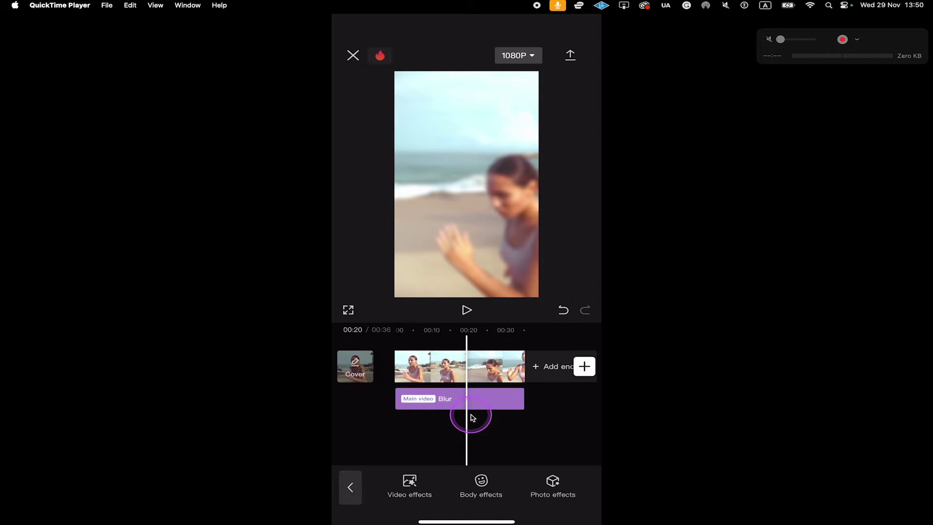
- Add the same beach video of the running woman as an overlay above the blurred clip
left_click(349, 494)
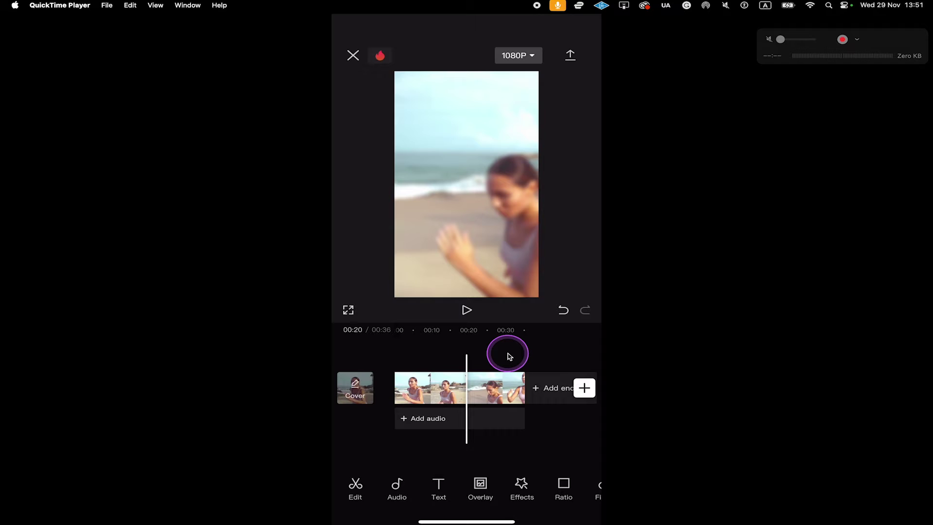
scroll(507, 355, "left", 5)
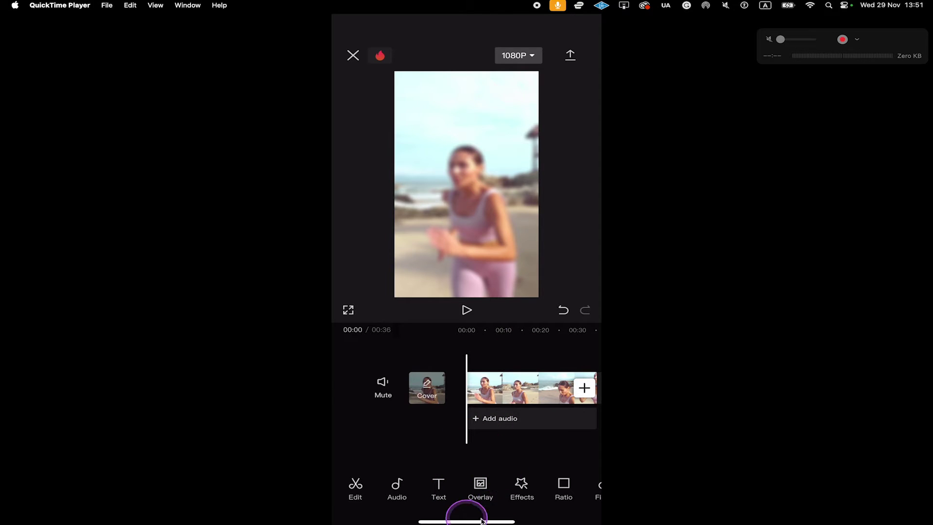
left_click(482, 487)
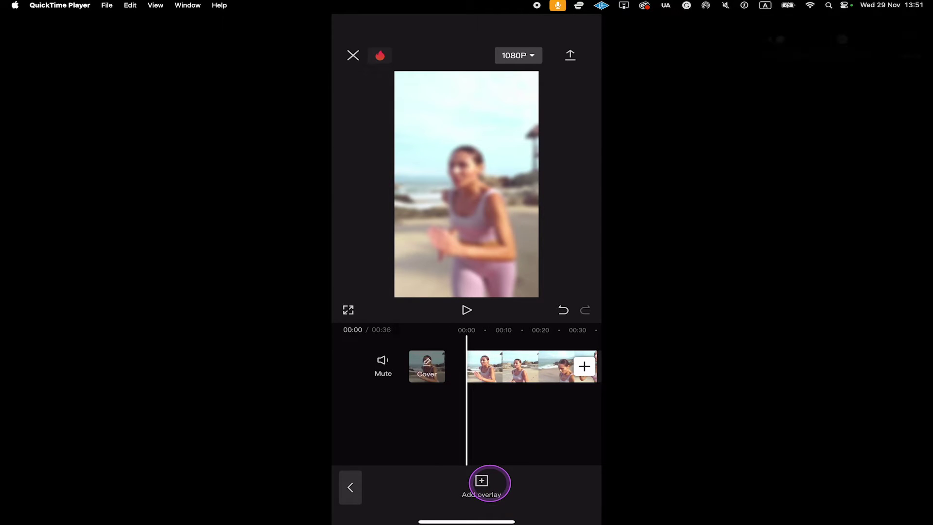
left_click(483, 485)
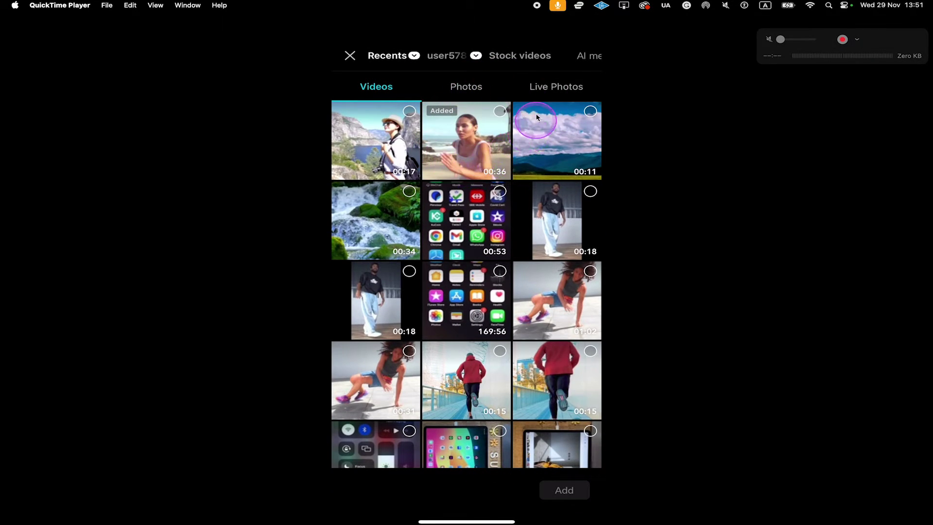
left_click(496, 121)
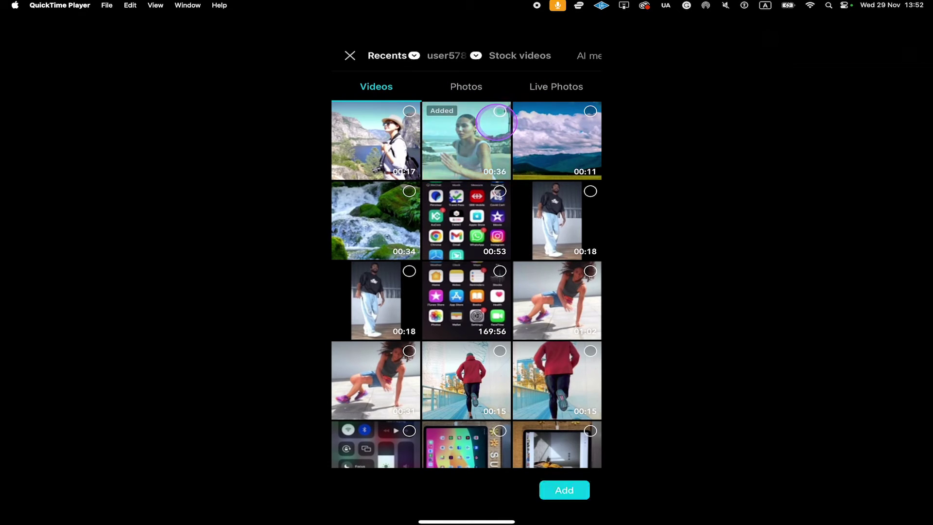
left_click(563, 490)
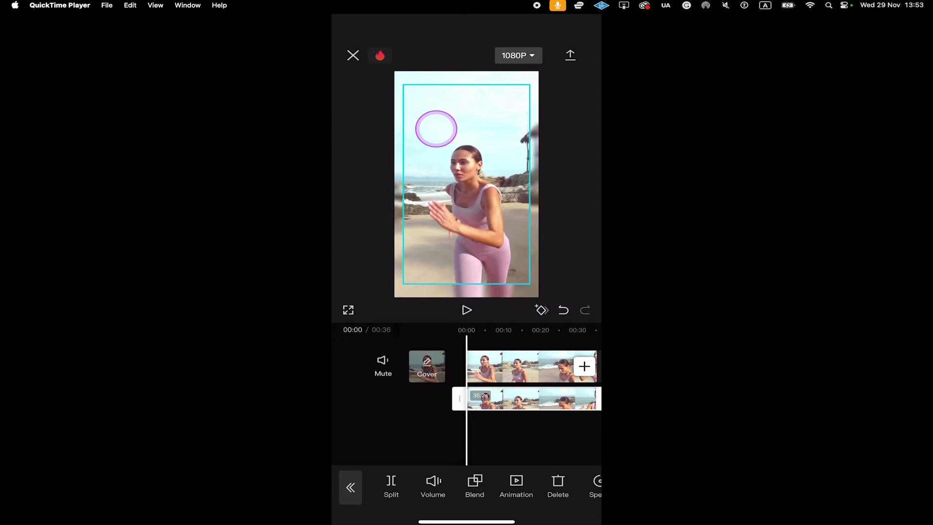
- Deselect and reselect the overlay to confirm it fills the whole frame
left_click(436, 129)
left_click(436, 129)
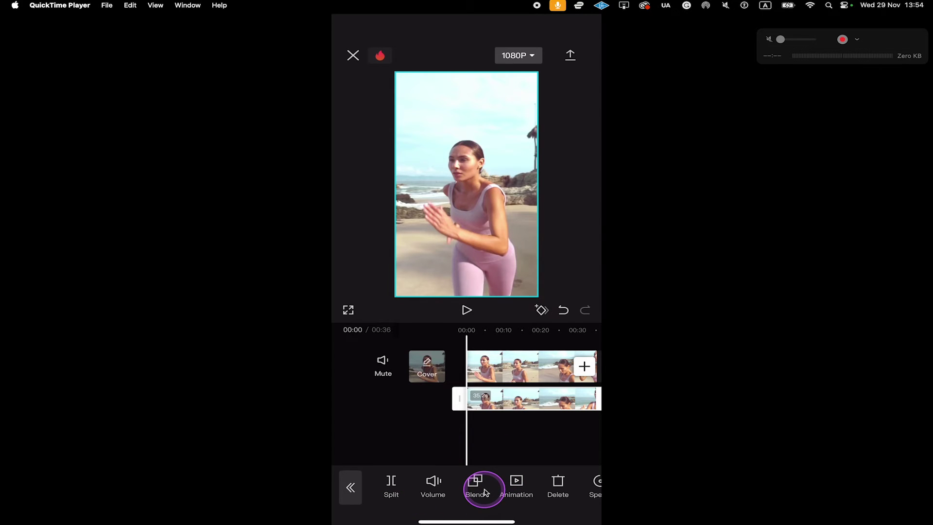
scroll(484, 486, "right", 3)
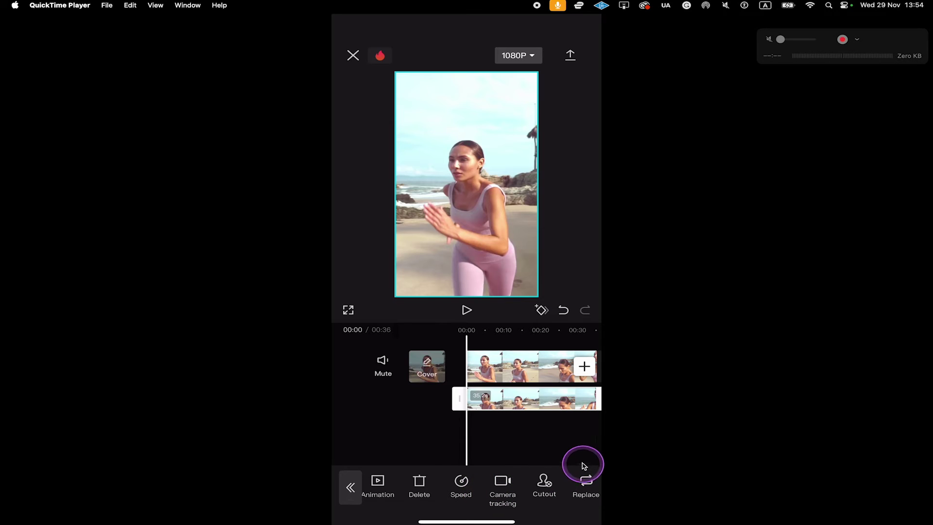
- Remove the overlay clip's background with Cutout and preview the result in playback
left_click(548, 483)
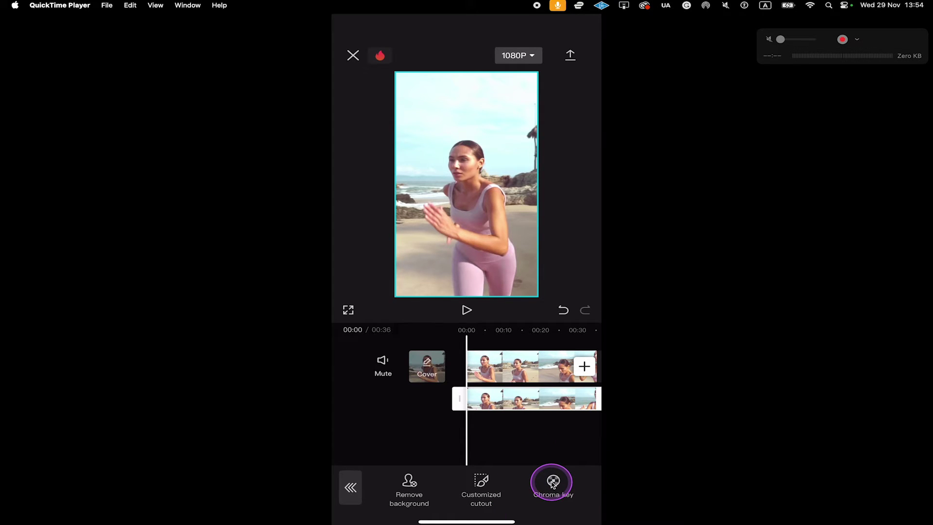
left_click(413, 484)
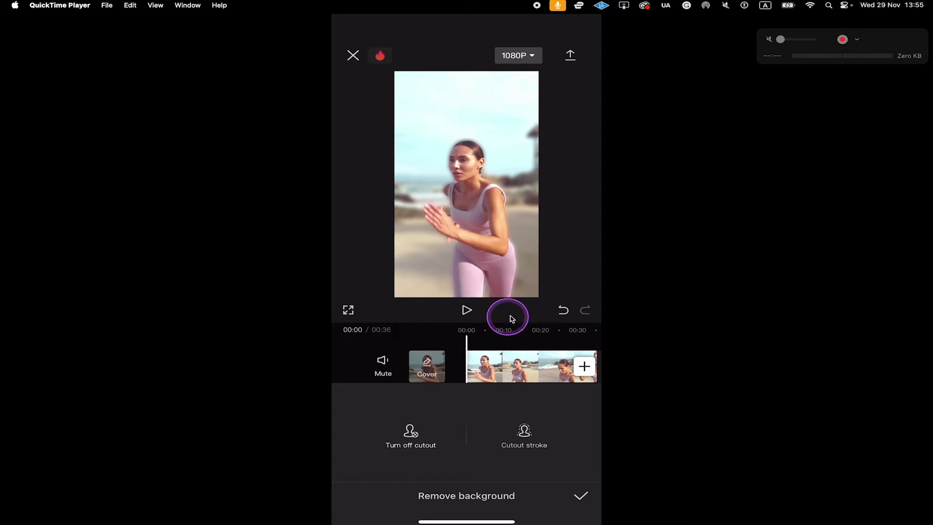
left_click(468, 310)
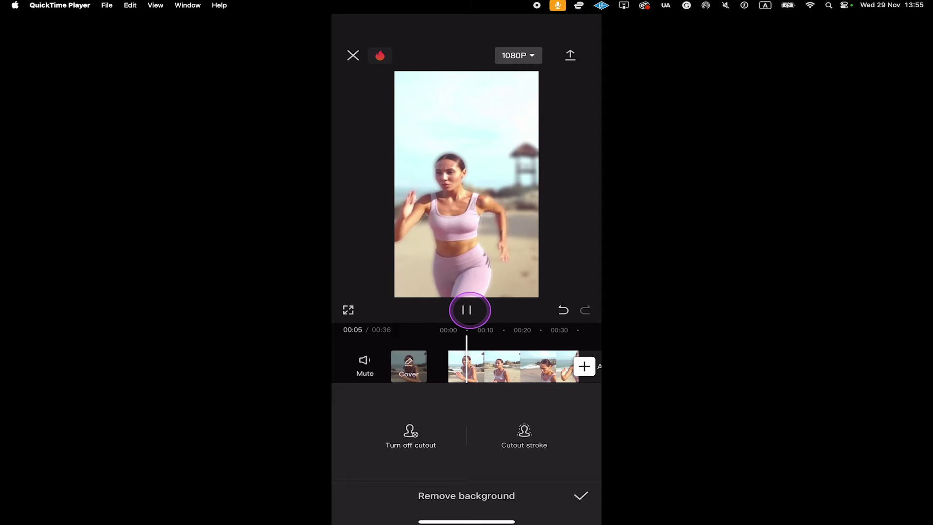
left_click(467, 310)
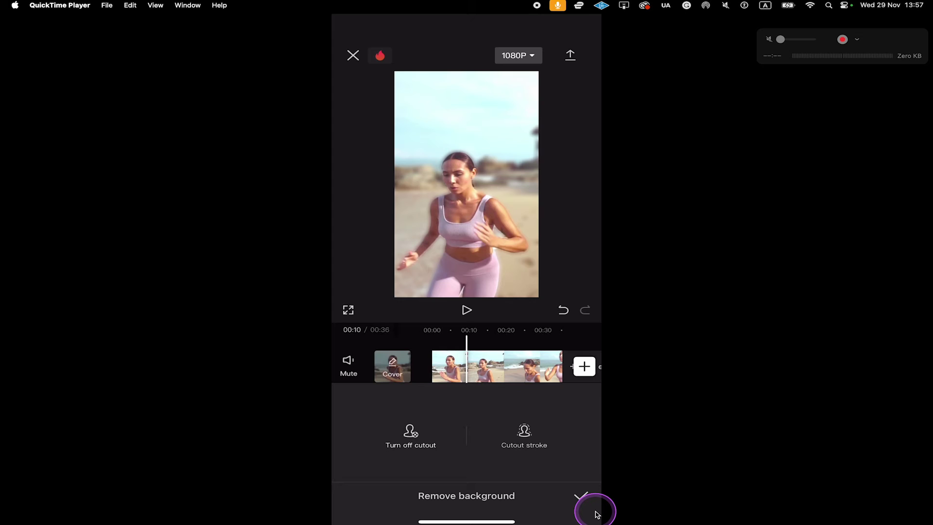
- Confirm the background removal, then export the video to the device and finish
left_click(583, 498)
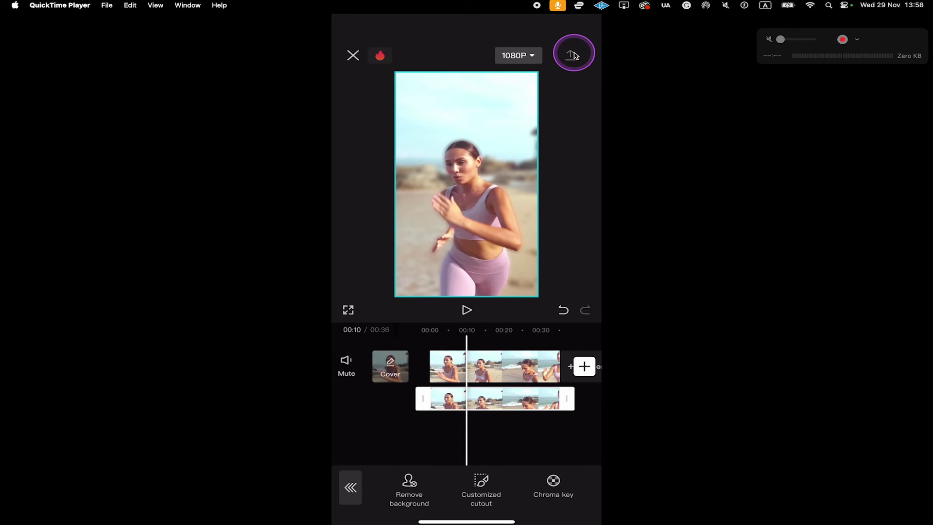
left_click(574, 55)
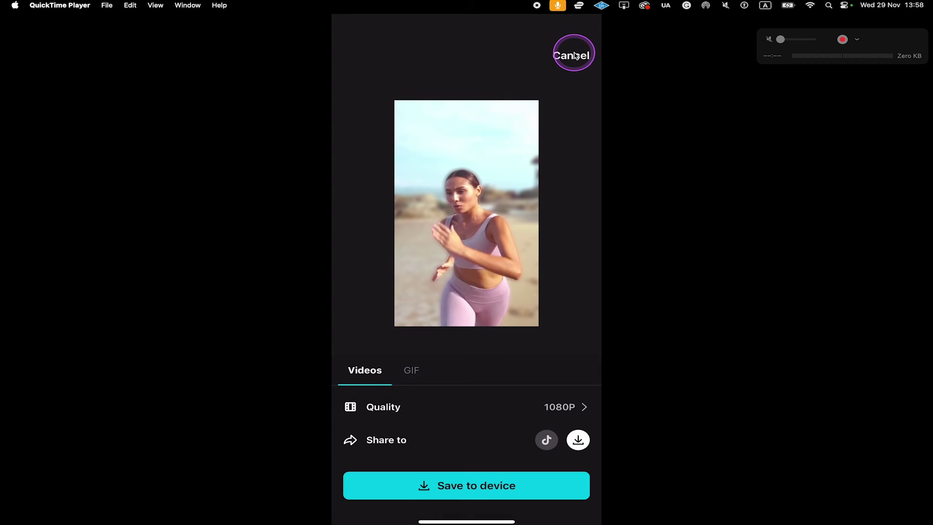
left_click(477, 484)
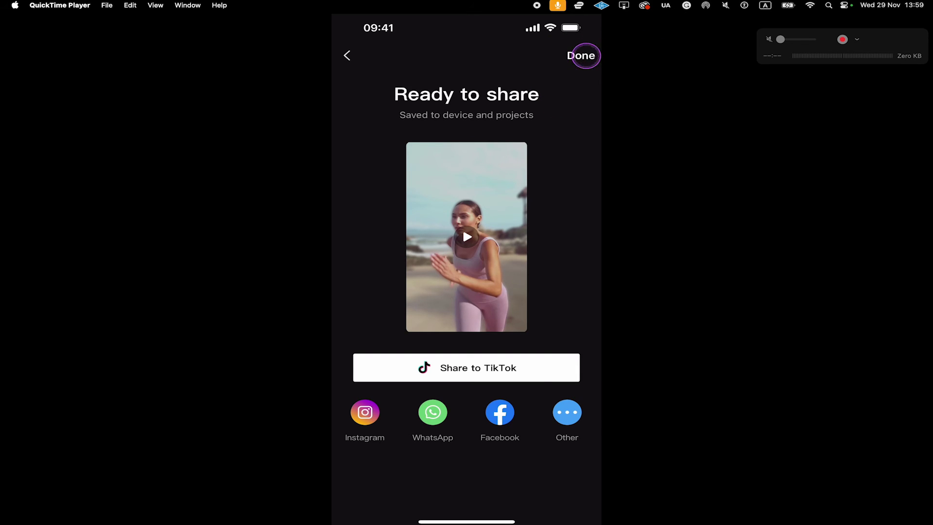
left_click(580, 56)
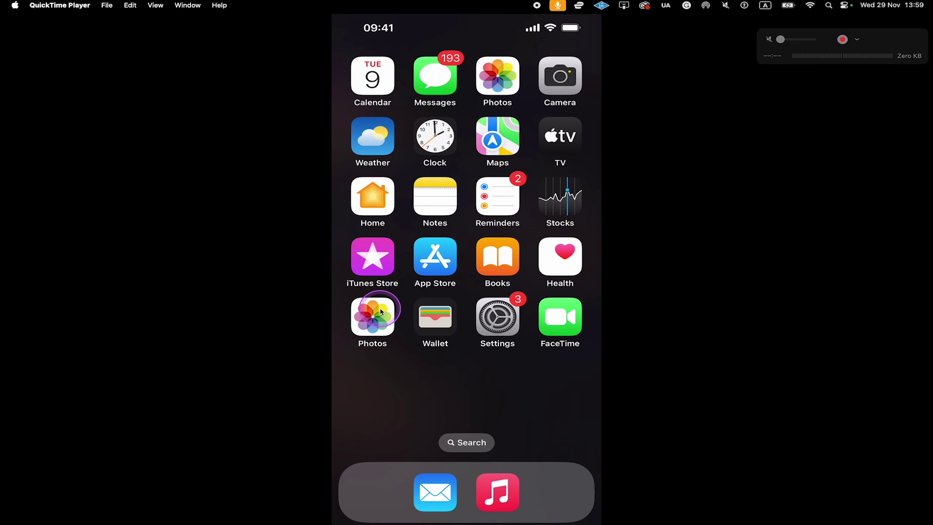
- Check Photos Recents for the saved beach video and play it from Camera's thumbnail
left_click(373, 317)
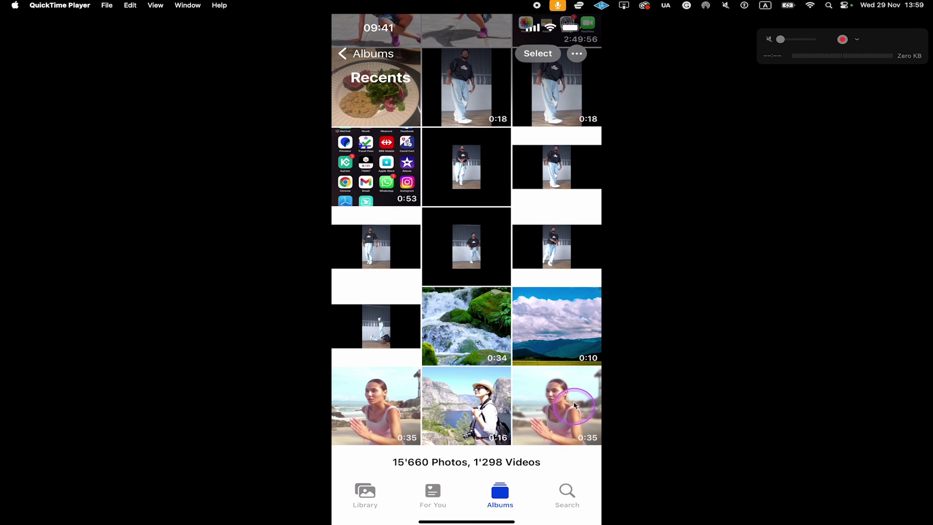
key("super+shift+h")
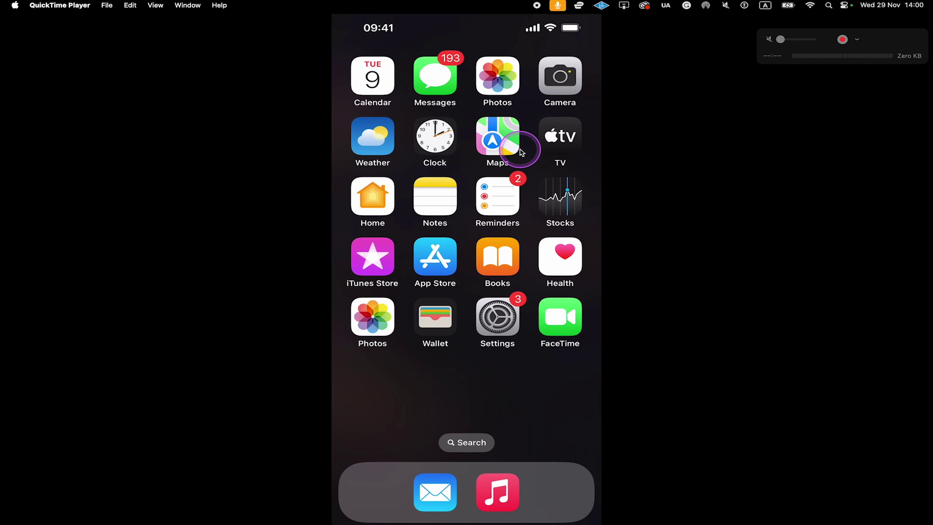
left_click(560, 76)
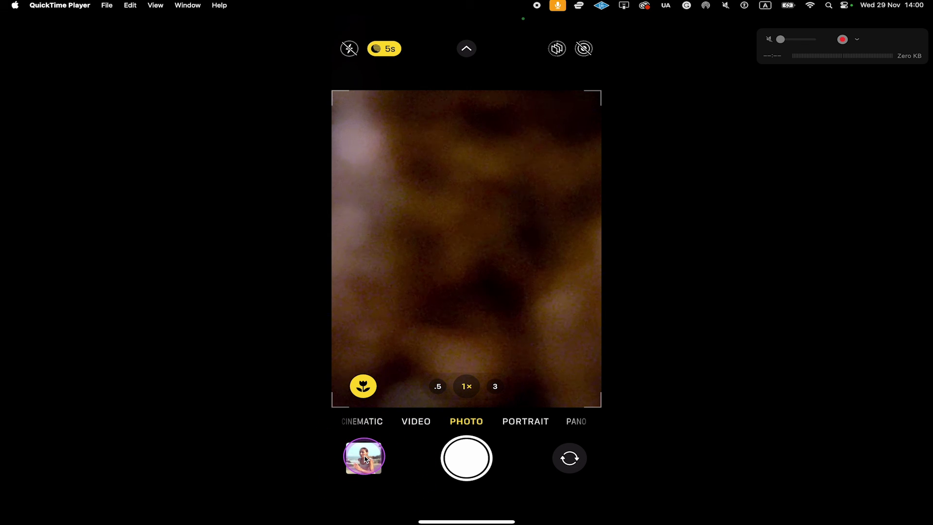
left_click(364, 457)
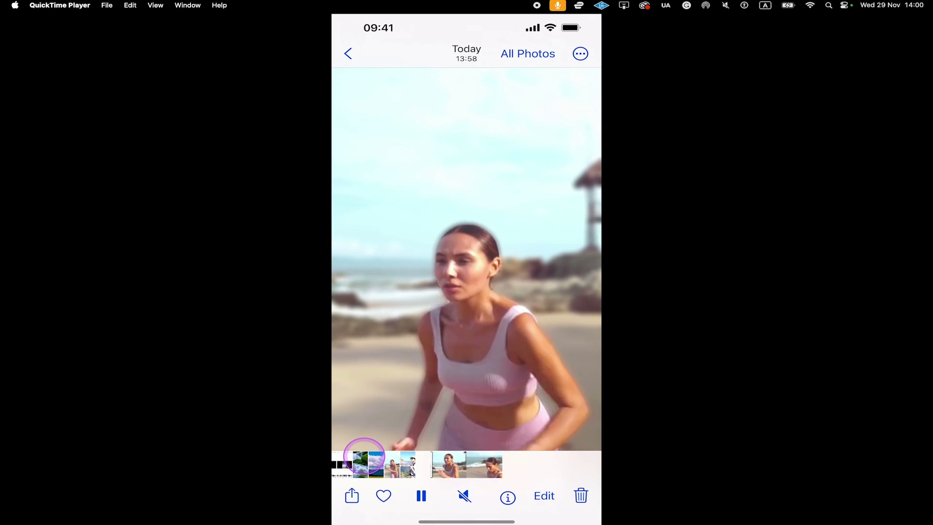